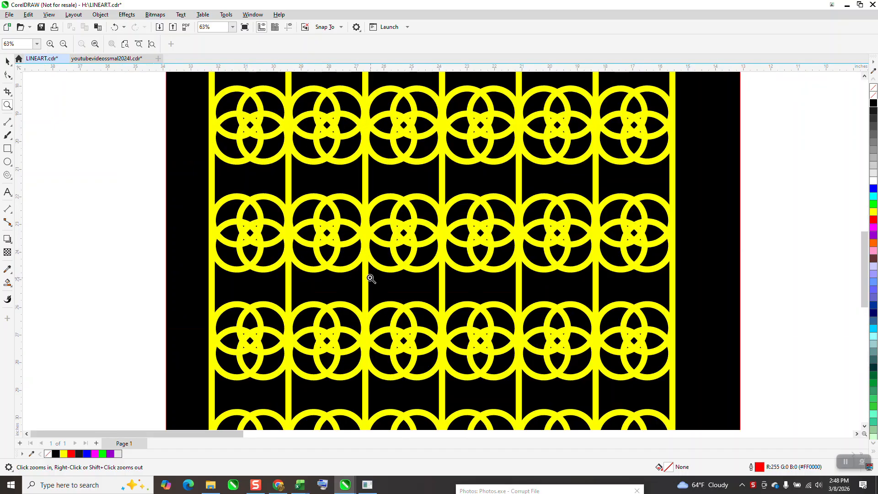
- Draw a circle about 7.53 in across near the middle of the empty page and set its outline width to 100 pt
click(7, 162)
scroll(282, 214, down, 2)
scroll(369, 231, down, 1)
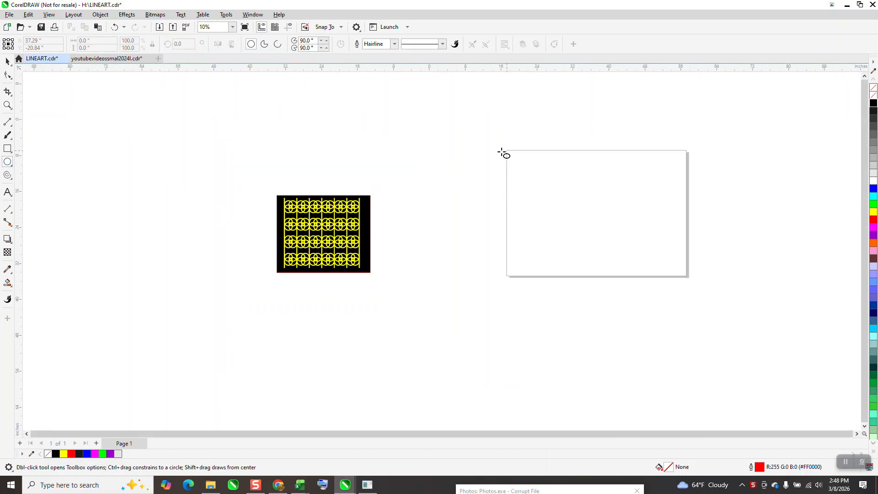
click(6, 107)
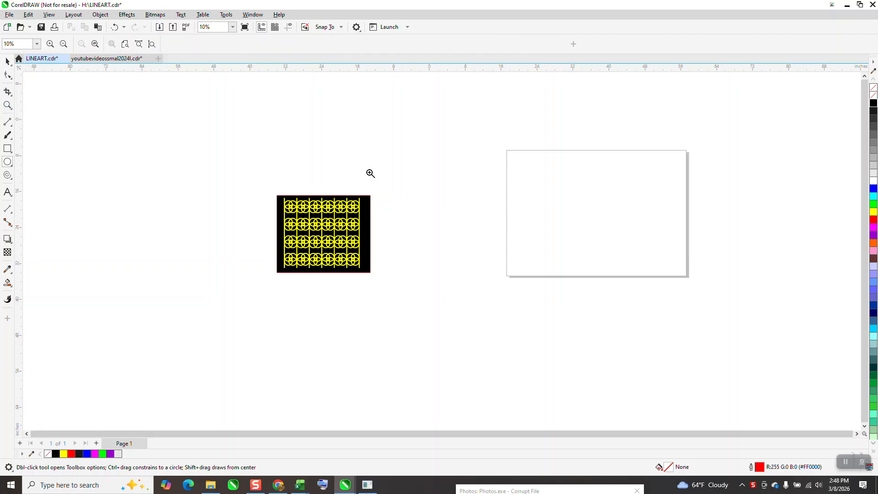
drag(505, 142, 820, 318)
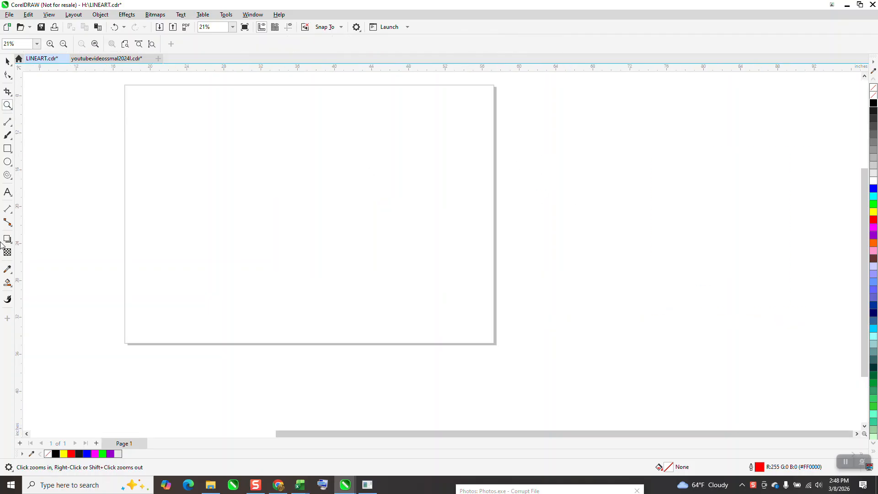
click(7, 162)
drag(341, 183, 303, 253)
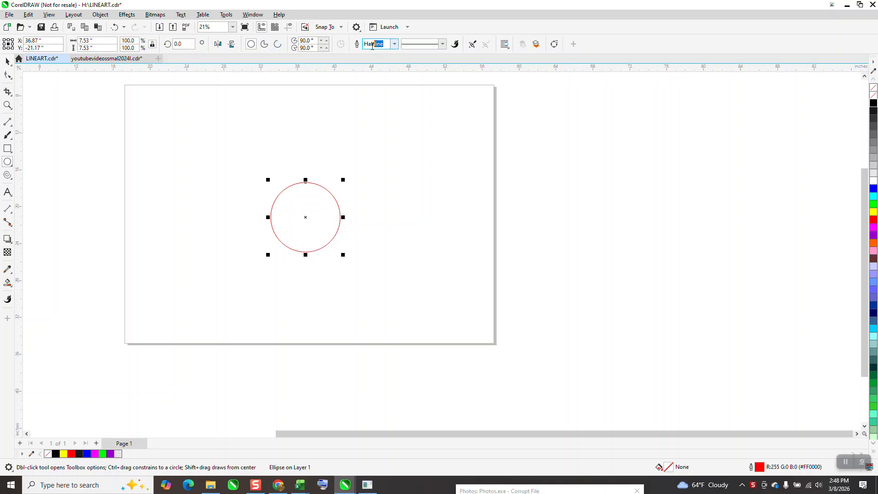
text(100)
key(Return)
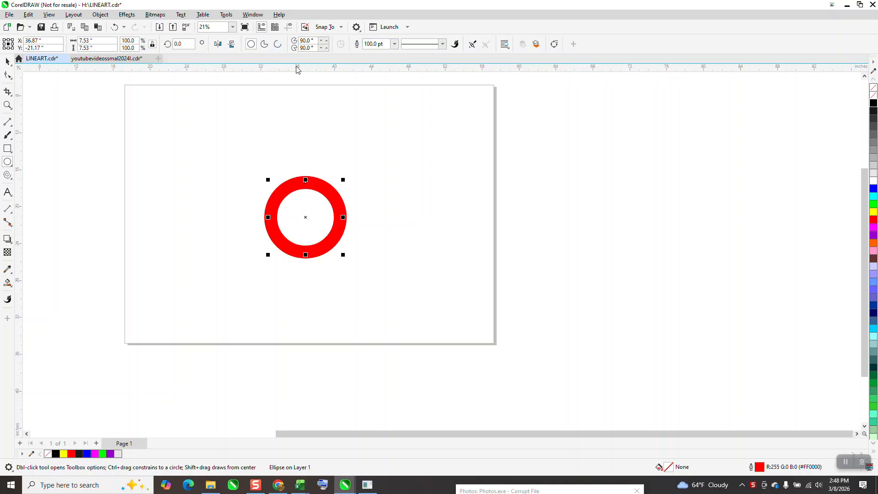
- Draw a vertical line about 13.26 in long, centre it on the page, and set its outline width to 100 pt
click(8, 122)
drag(200, 106, 196, 231)
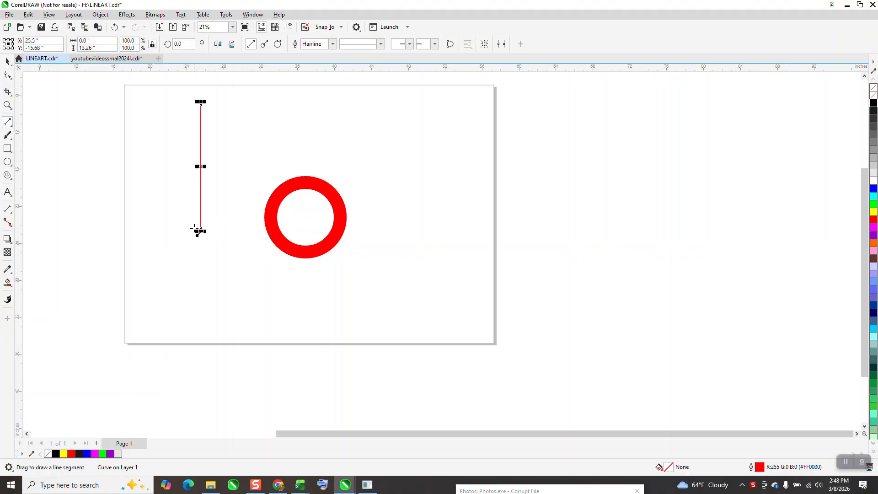
key(p)
click(315, 44)
text(100)
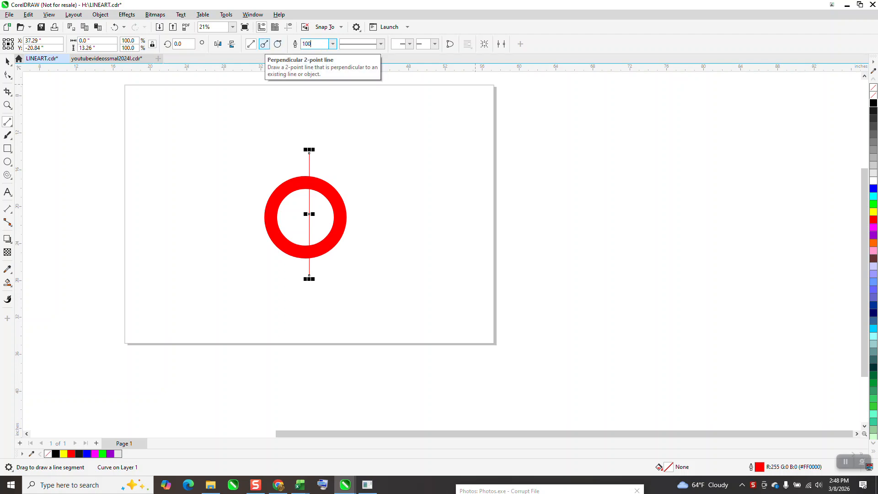
key(Return)
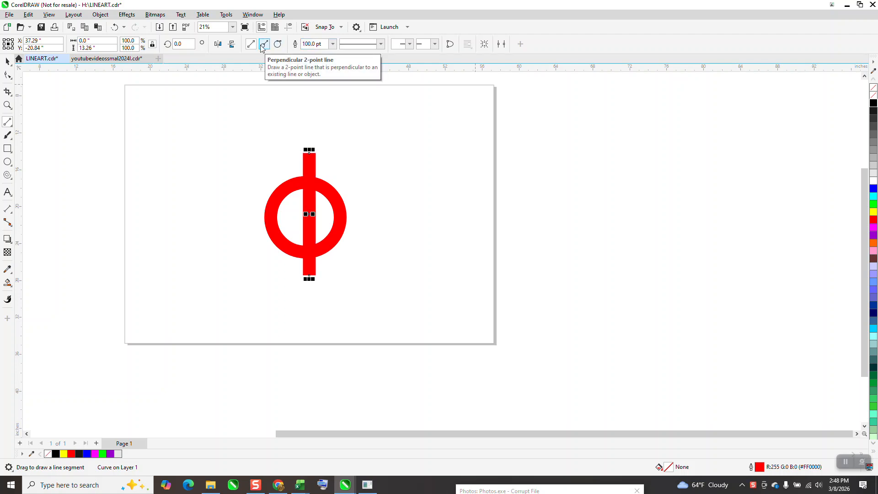
- Select the circle and the vertical line together and align their centres
click(6, 61)
drag(193, 129, 468, 350)
key(c)
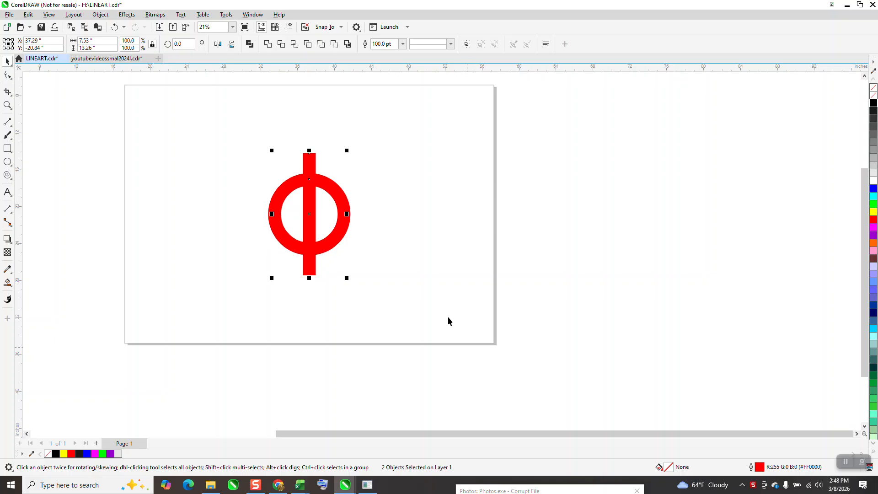
click(383, 194)
mouse_move(226, 130)
mouse_down()
mouse_move(294, 286)
mouse_move(224, 133)
mouse_up()
- Convert both thick outlines to objects and give them no fill and a black hairline outline
click(101, 14)
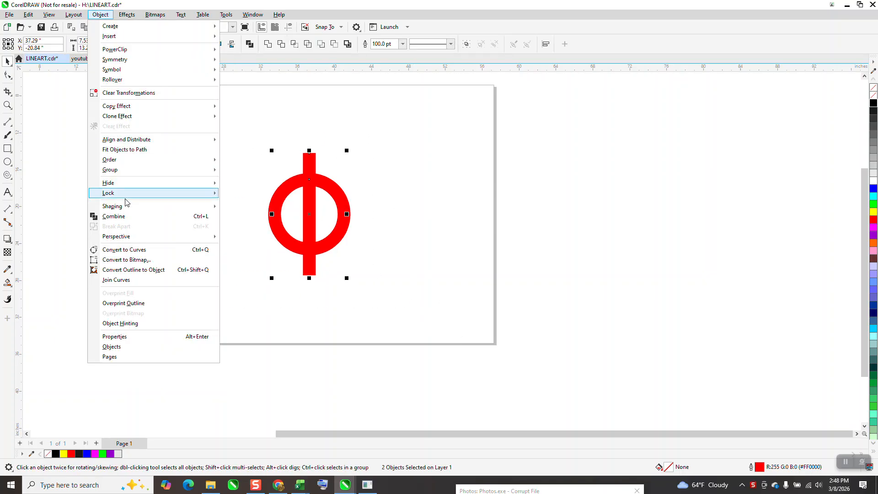
click(127, 269)
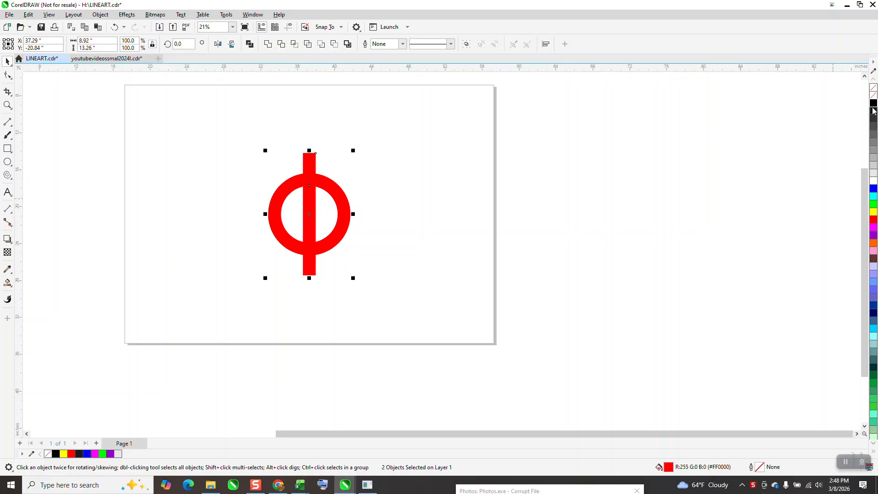
click(873, 96)
right_click(872, 105)
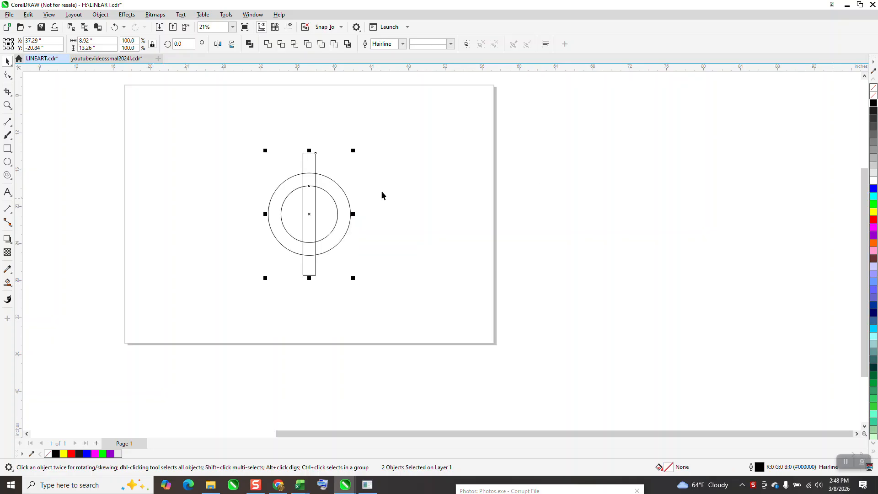
- Move the vertical bar over to the ring's left edge and weld the bar and ring into one shape
click(342, 183)
click(314, 204)
drag(314, 206, 283, 214)
scroll(206, 207, down, 1)
drag(219, 143, 379, 297)
click(268, 43)
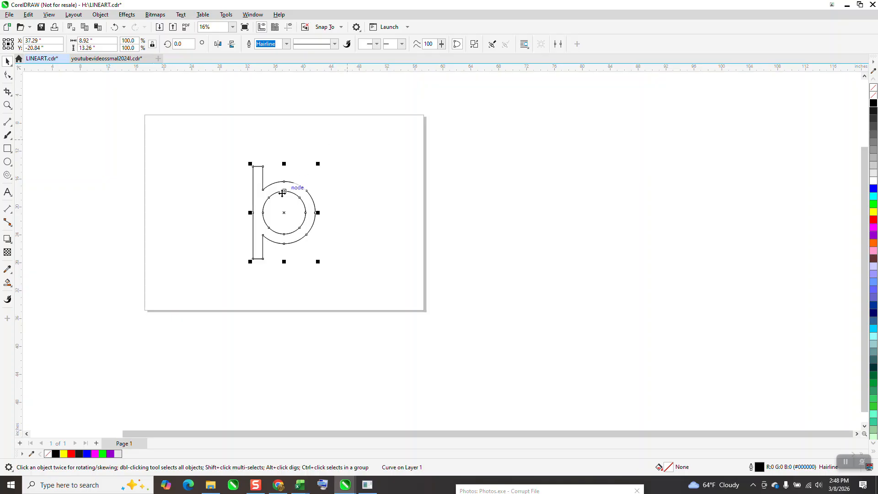
- Make a mirrored copy of the bar-and-ring shape to its right, overlapping the rings, and weld both halves together
drag(251, 213, 316, 213)
drag(431, 310, 431, 309)
click(270, 44)
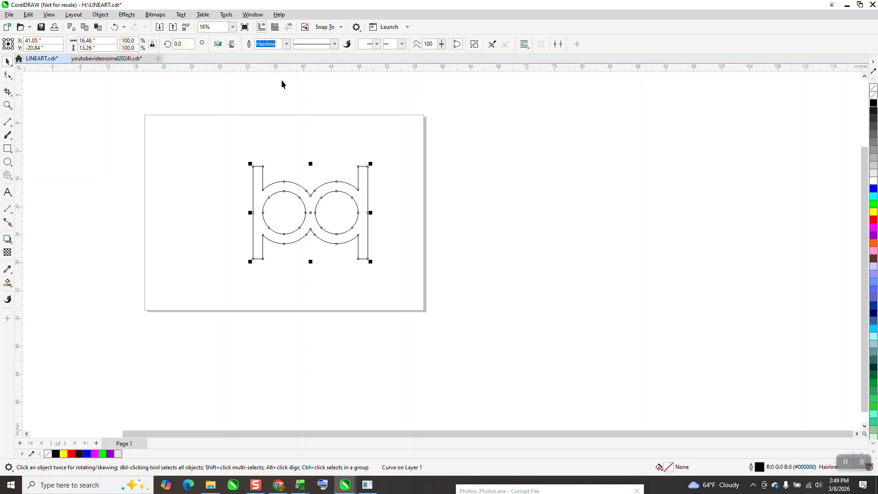
- Make a vertically mirrored copy of the double-ring shape, shift it up to overlap the original, and weld the two
scroll(314, 118, down, 1)
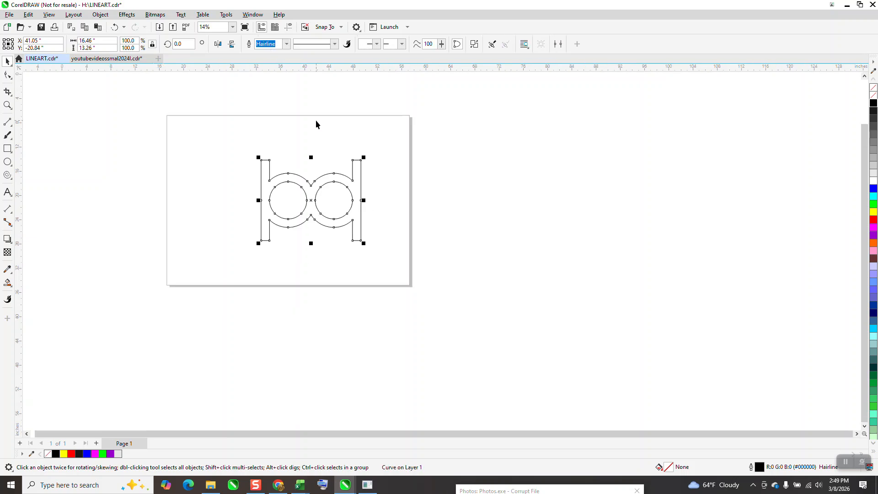
drag(311, 157, 310, 241)
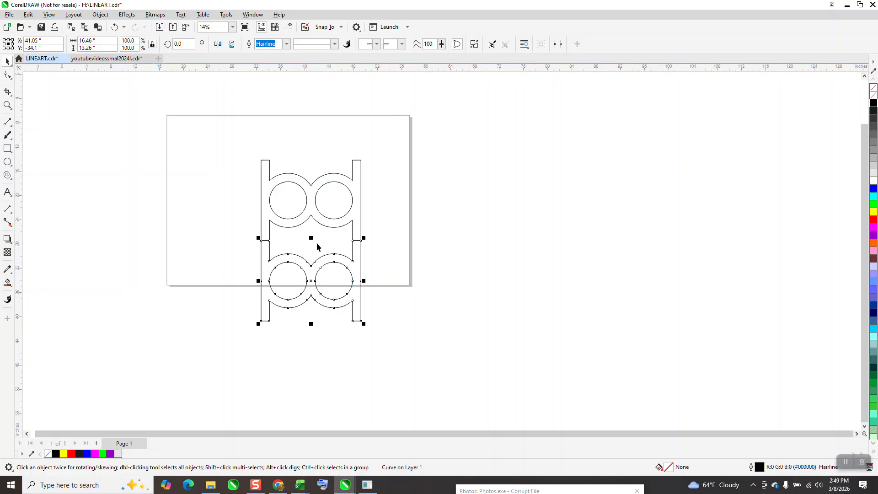
drag(313, 282, 312, 225)
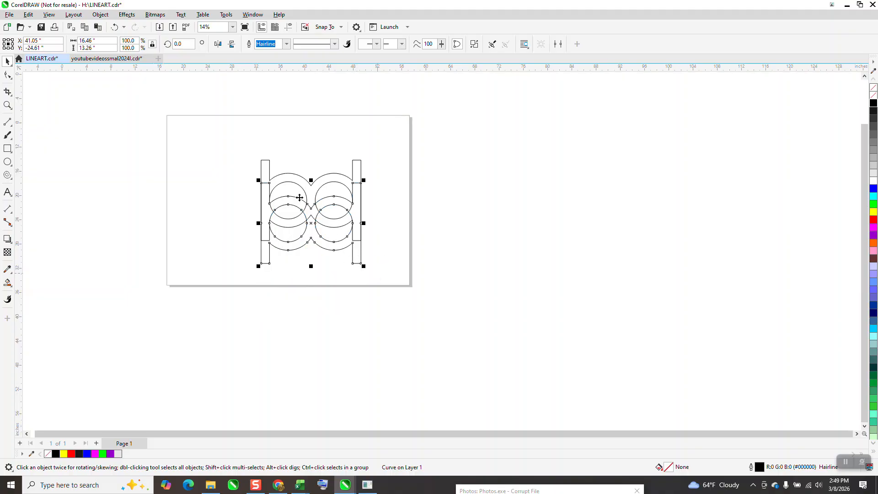
drag(242, 137, 417, 302)
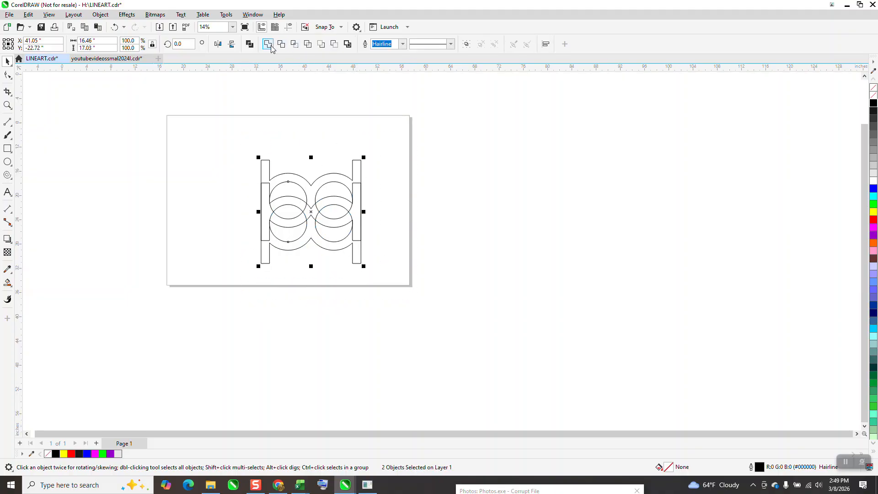
click(412, 136)
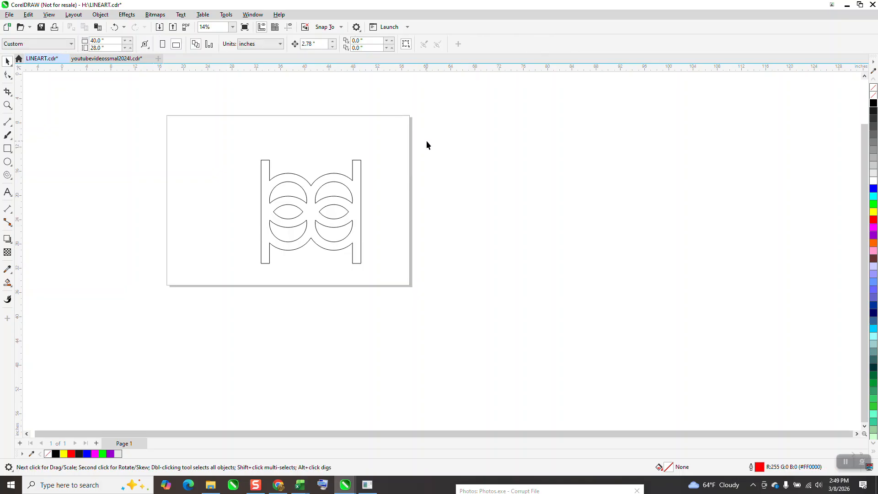
- Scale the welded motif proportionally to 4 in high and move it to the upper left area of the page
click(268, 159)
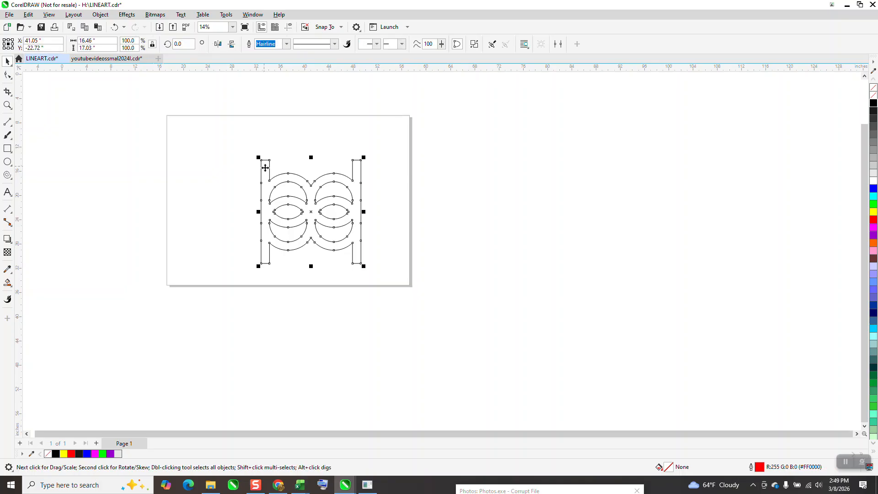
click(98, 47)
text(4)
key(Return)
drag(314, 212, 234, 149)
click(273, 92)
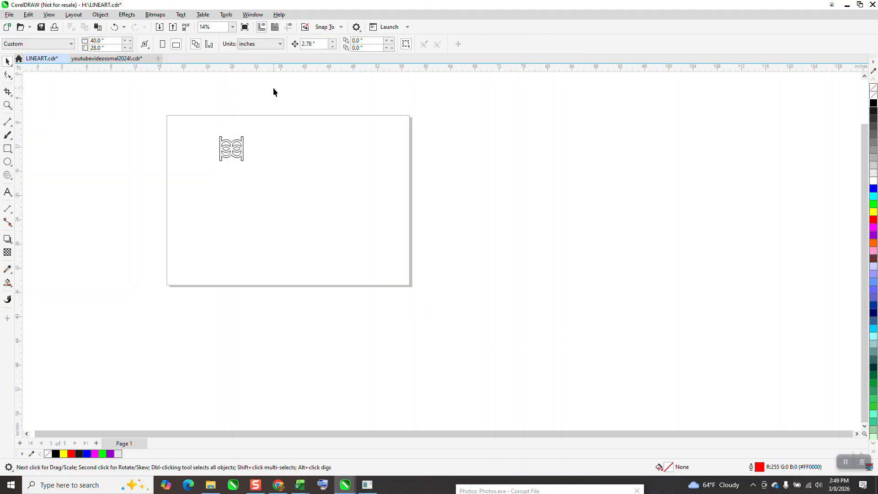
- Set the nudge distance to 4 in and stack four duplicates of the motif end to end below it
double_click(309, 44)
text(4)
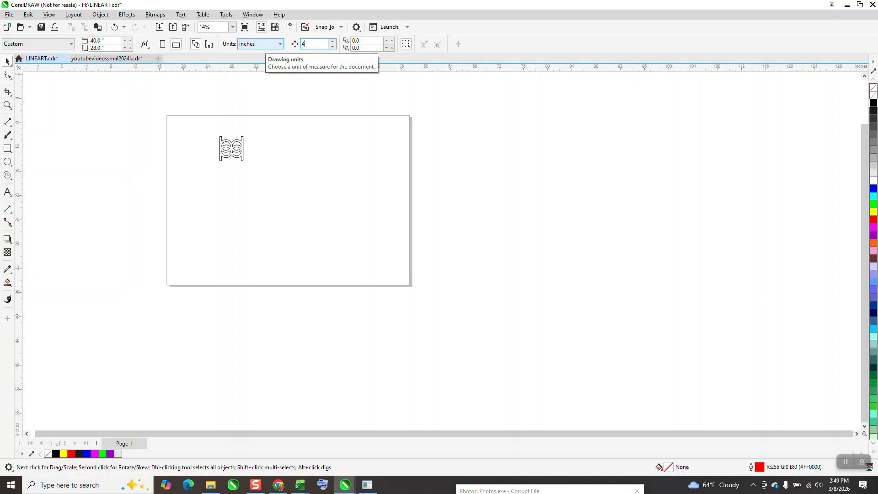
drag(216, 118, 288, 189)
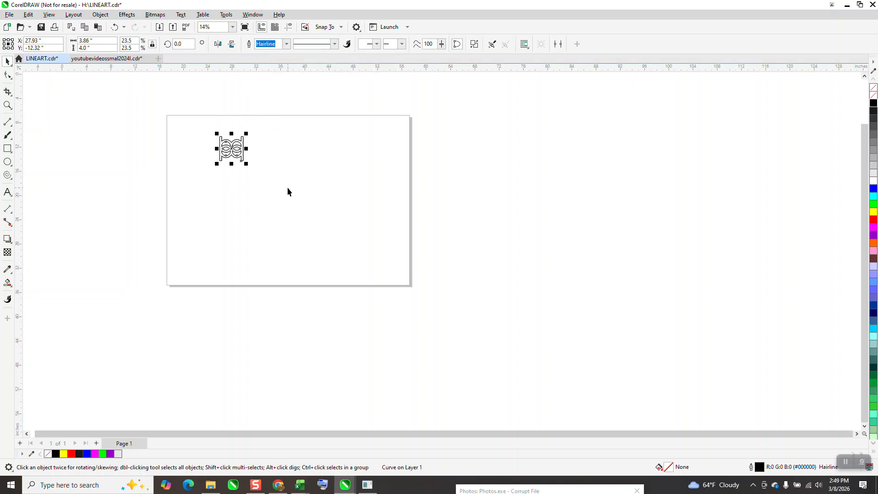
key(KP_Add)
key(Down)
key(KP_Add)
key(Down)
key(KP_Add)
key(Down)
key(KP_Add)
key(Down)
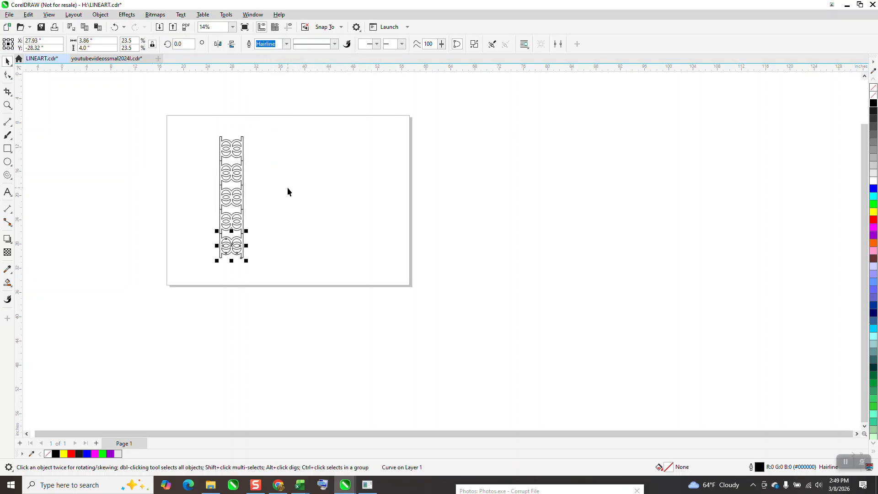
- Weld the five stacked motifs into one strip and scale it proportionally to 4 in wide
drag(207, 126, 308, 275)
click(268, 44)
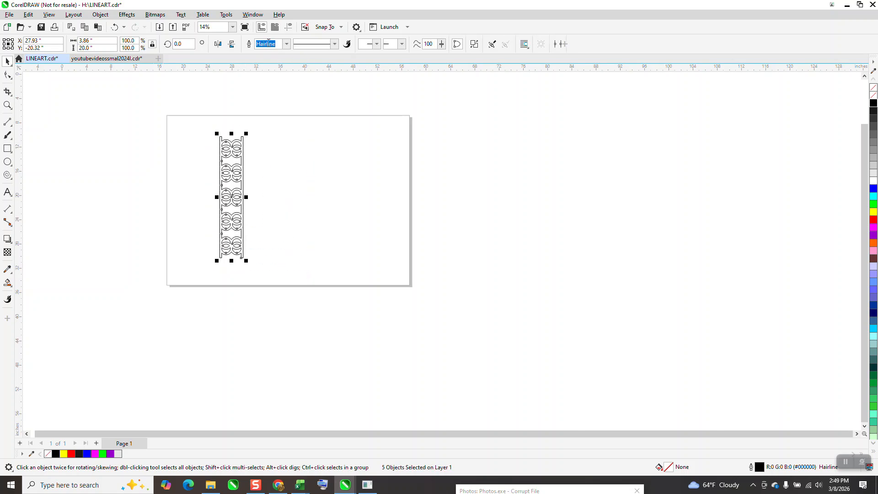
click(7, 105)
drag(182, 128, 298, 265)
scroll(298, 260, down, 3)
click(7, 62)
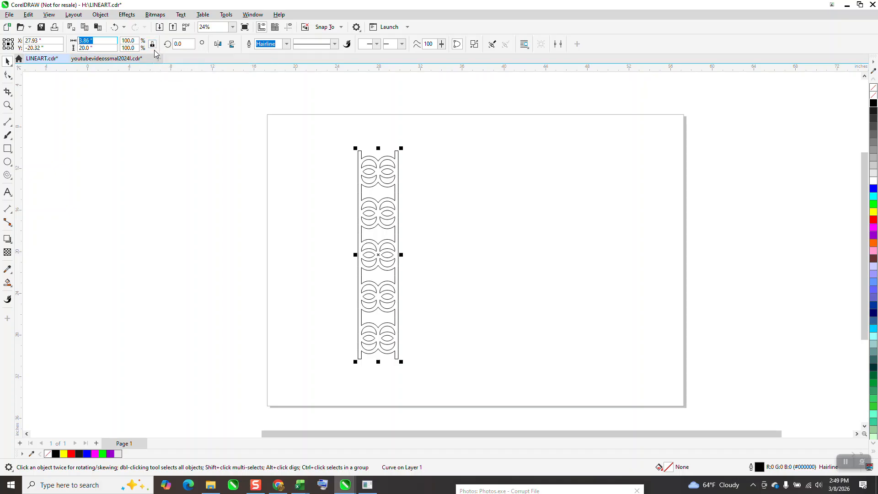
text(4)
key(Return)
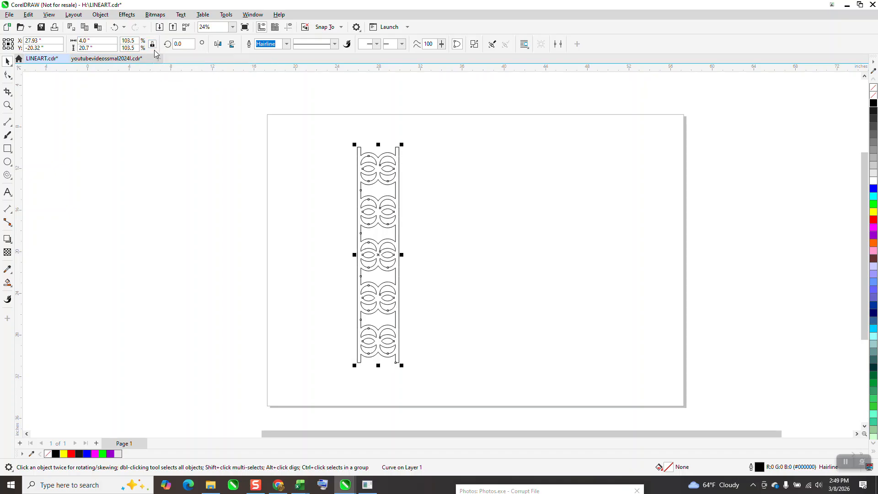
- Try placing a duplicate of the strip 4 in to its right, and delete that duplicate
click(328, 78)
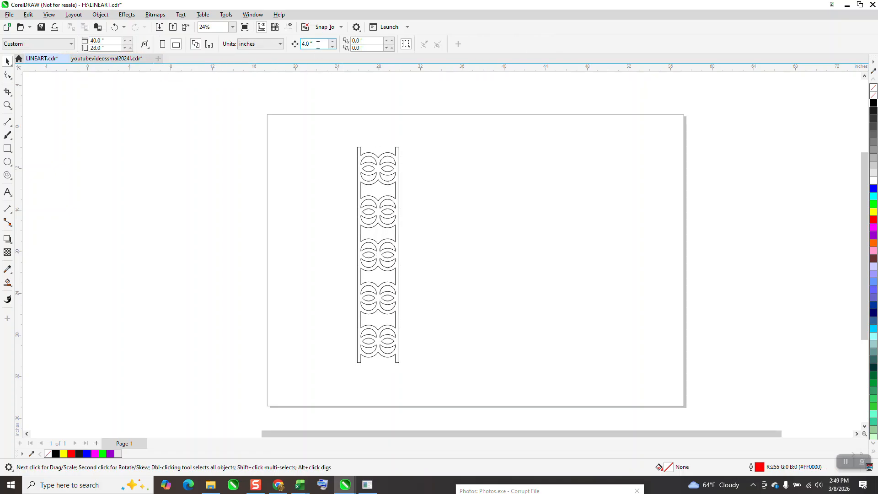
click(362, 157)
key(ctrl+d)
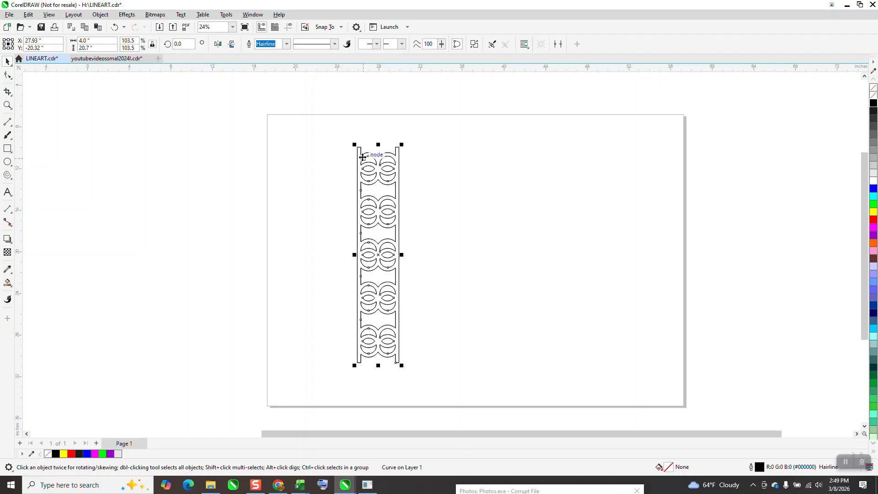
key(Right)
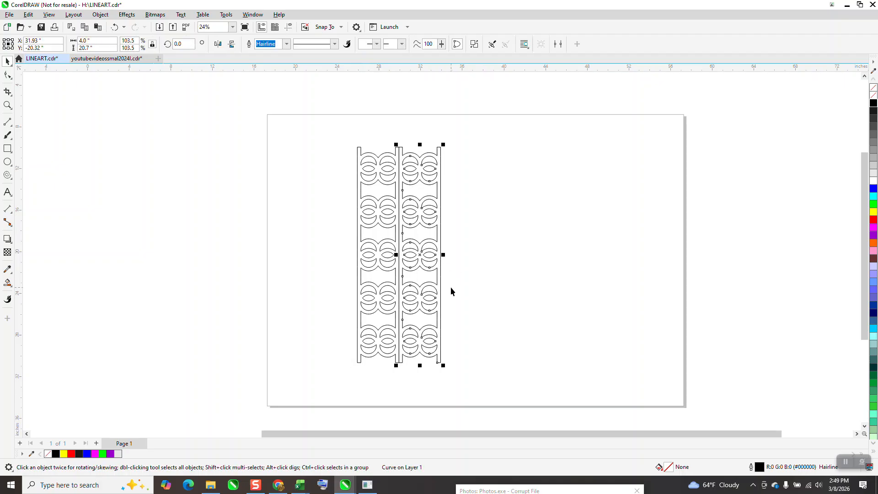
key(Delete)
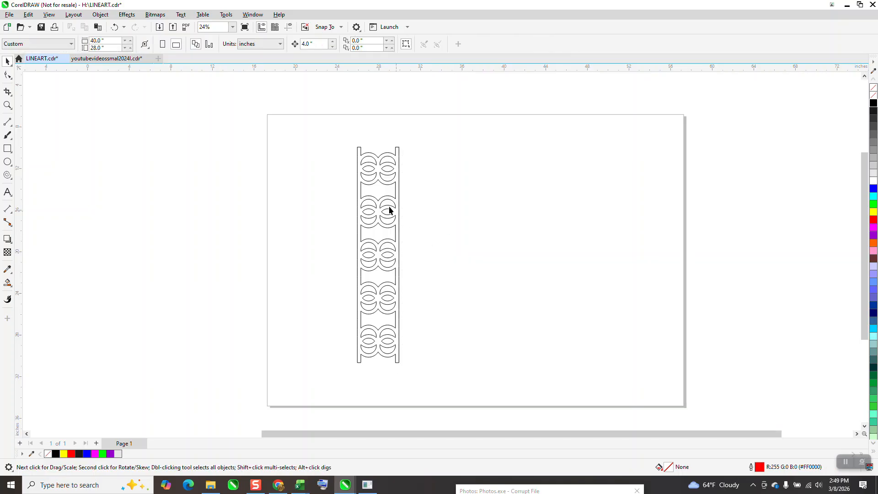
- Measure from the left bar's outer edge to the right bar's inner edge with a parallel dimension, and discard the dimension
click(7, 105)
drag(351, 135, 451, 201)
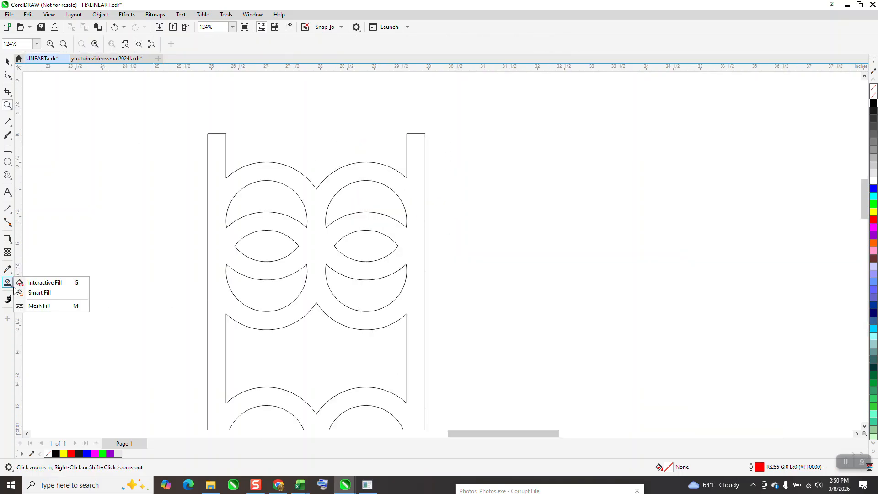
mouse_move(8, 213)
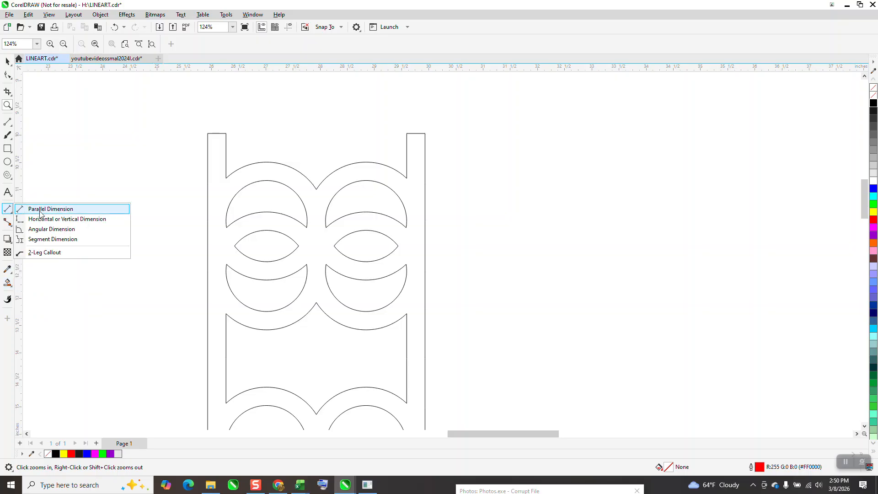
click(43, 209)
drag(208, 134, 406, 134)
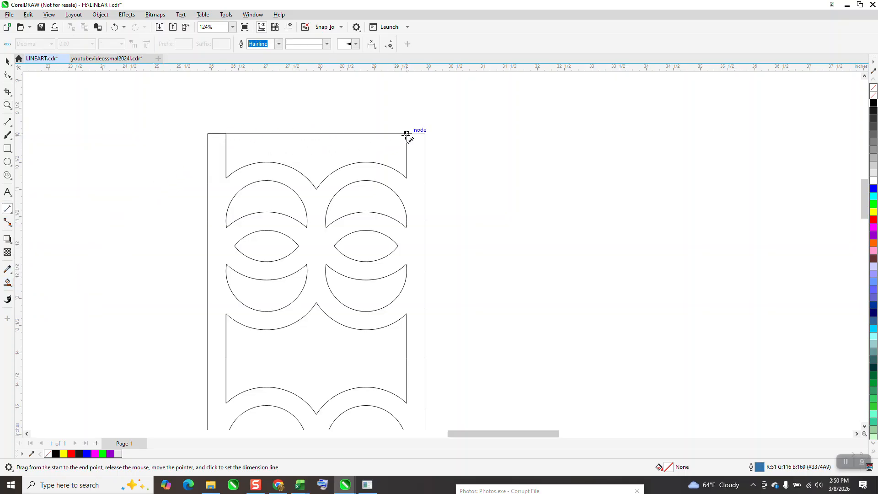
click(406, 134)
key(Delete)
click(7, 62)
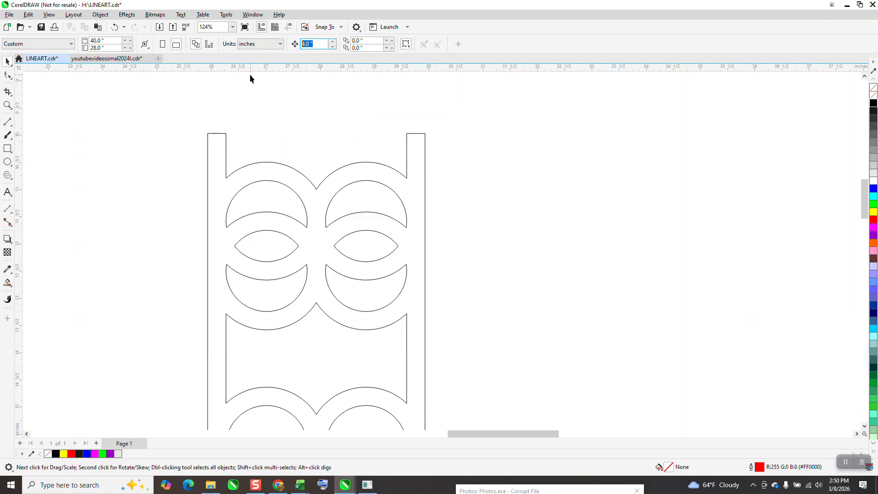
- Set the nudge distance to 3.66 in and place a duplicate of the strip one nudge to its right
text(3.66)
key(Return)
click(220, 169)
key(ctrl+d)
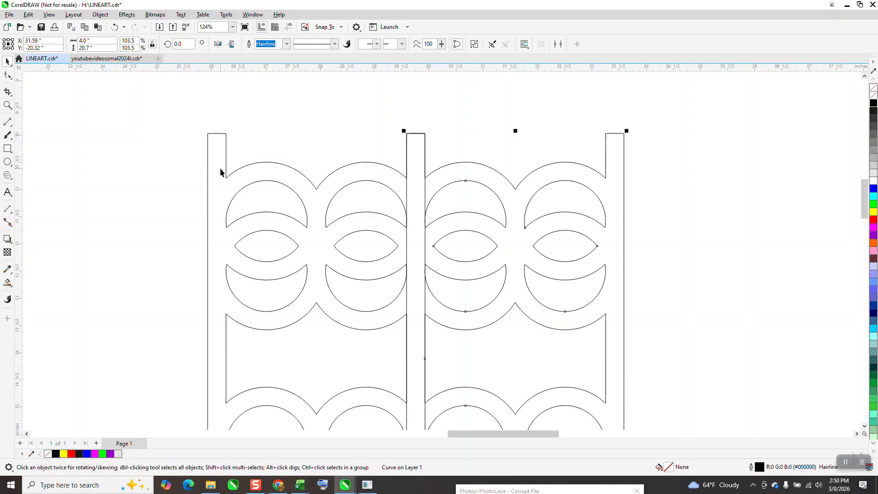
- Move the duplicate strip about 2.25 in straight down so its ring motifs are staggered against the original
scroll(221, 171, down, 5)
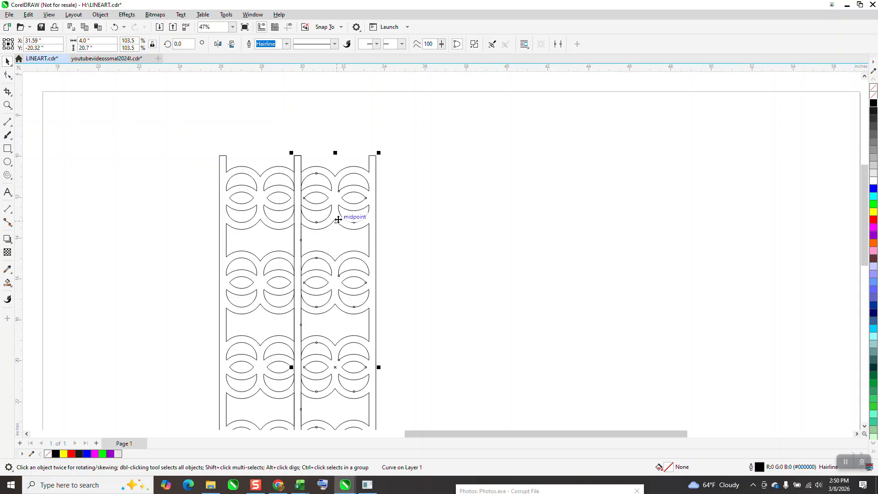
drag(337, 198, 334, 247)
scroll(347, 229, down, 2)
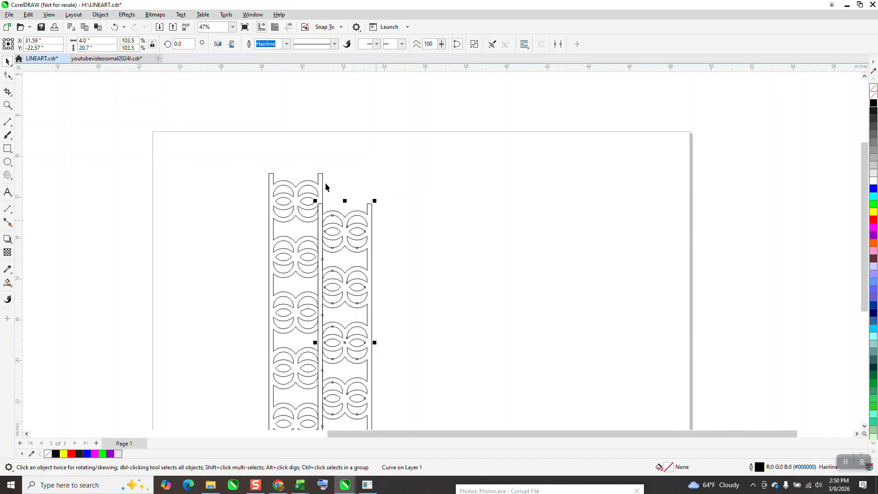
- Weld the two staggered strips into one shape
click(255, 238)
scroll(247, 171, down, 2)
drag(355, 335, 356, 337)
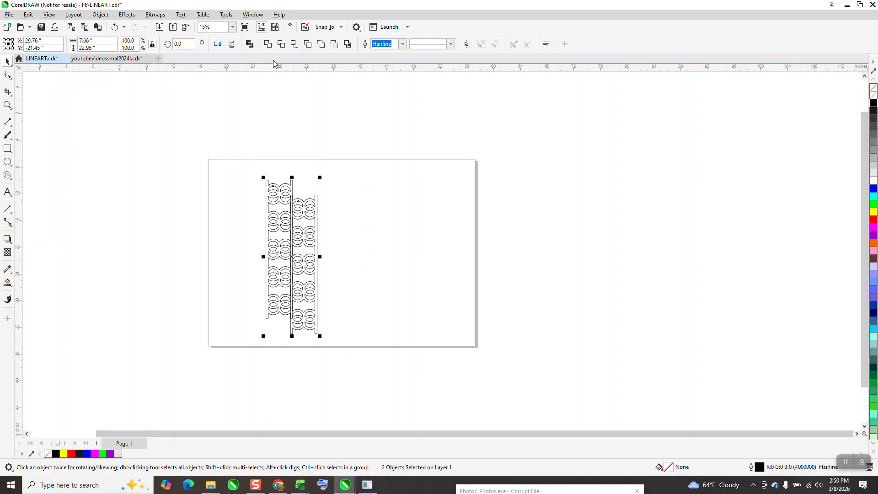
click(267, 46)
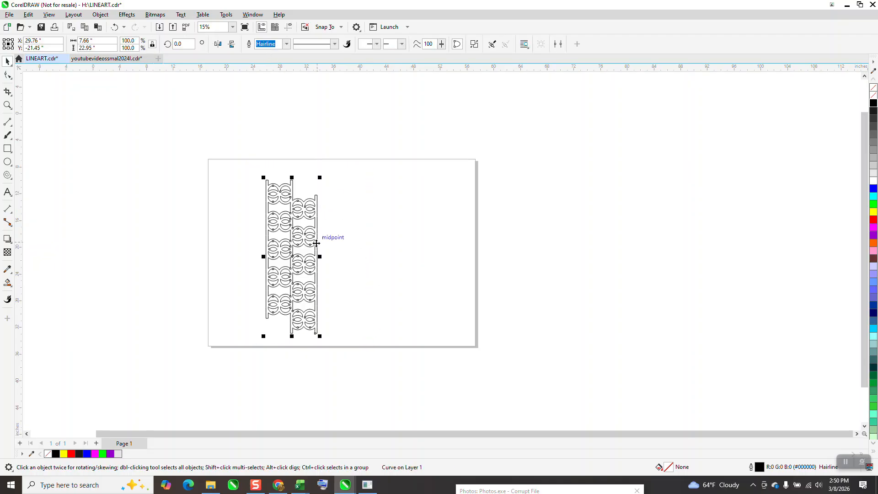
- Place three duplicates of the welded pair in a row, each two nudges farther right, and weld all four pairs together
key(plus)
key(Right)
key(Right)
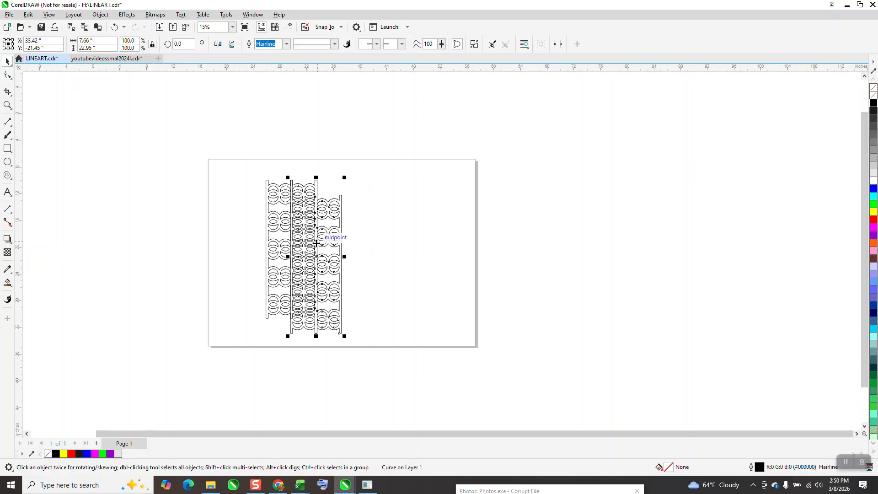
key(plus)
key(Right)
key(Right)
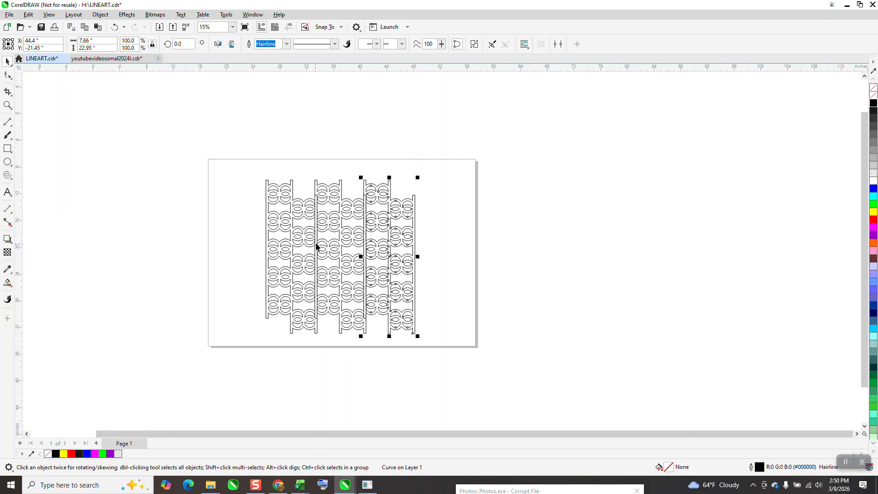
key(plus)
key(Right)
key(Right)
drag(231, 166, 533, 368)
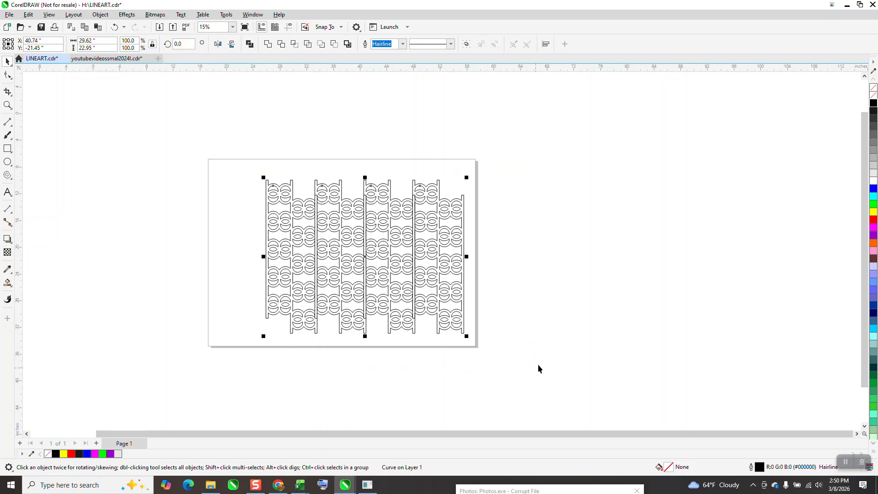
click(268, 44)
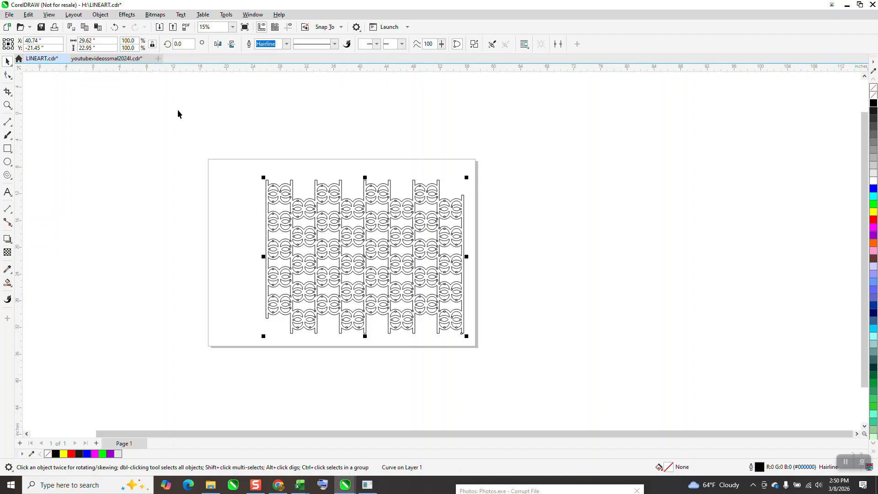
- Fill the body of the lattice with yellow and no outline using Smart Fill
click(8, 105)
drag(261, 172, 355, 239)
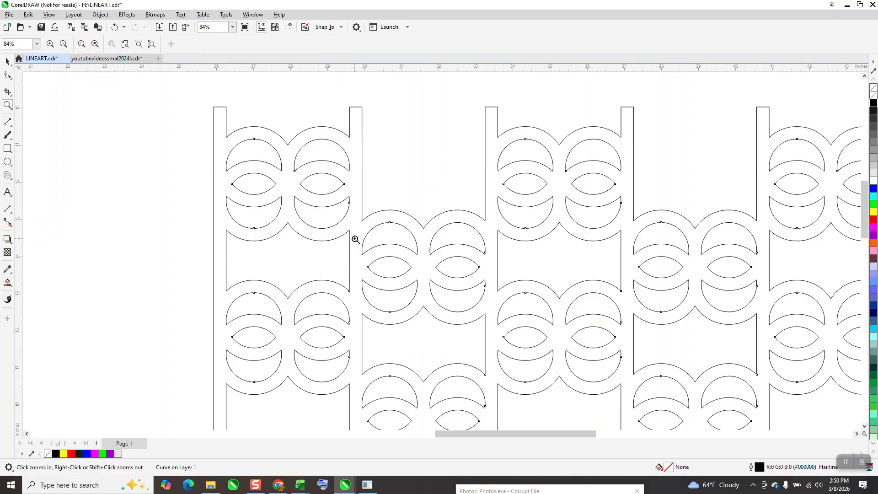
click(10, 285)
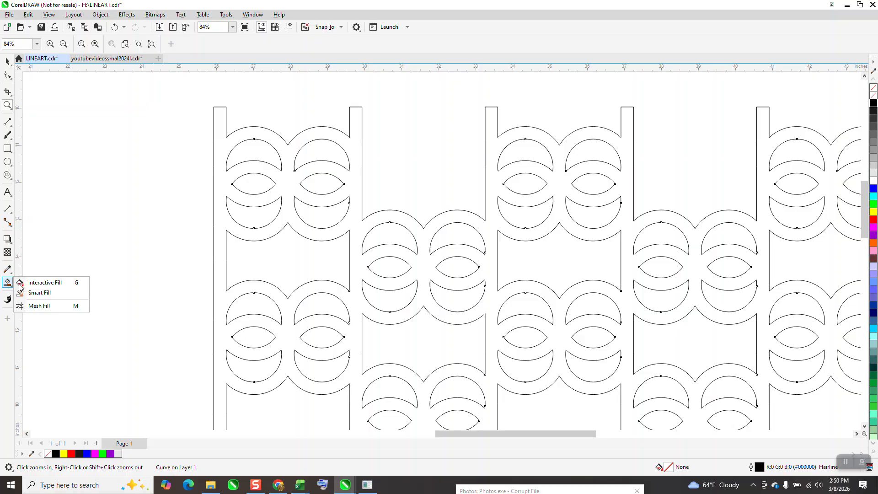
click(42, 292)
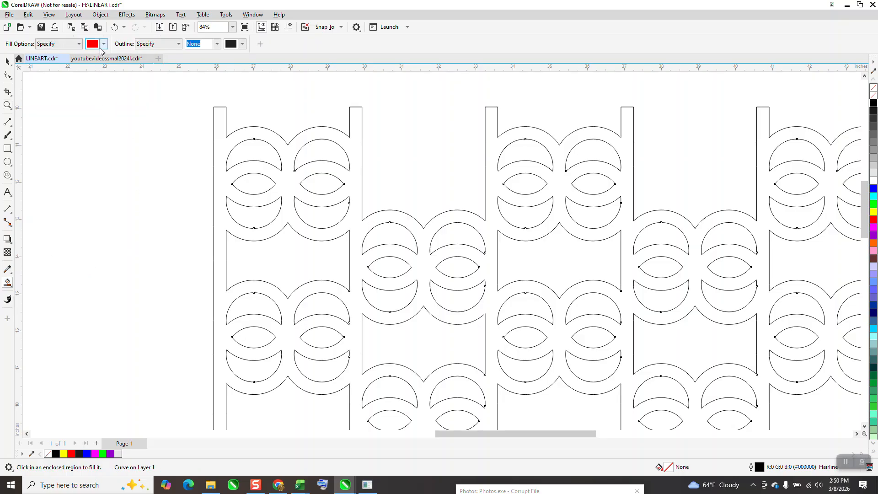
click(103, 45)
click(176, 102)
click(259, 134)
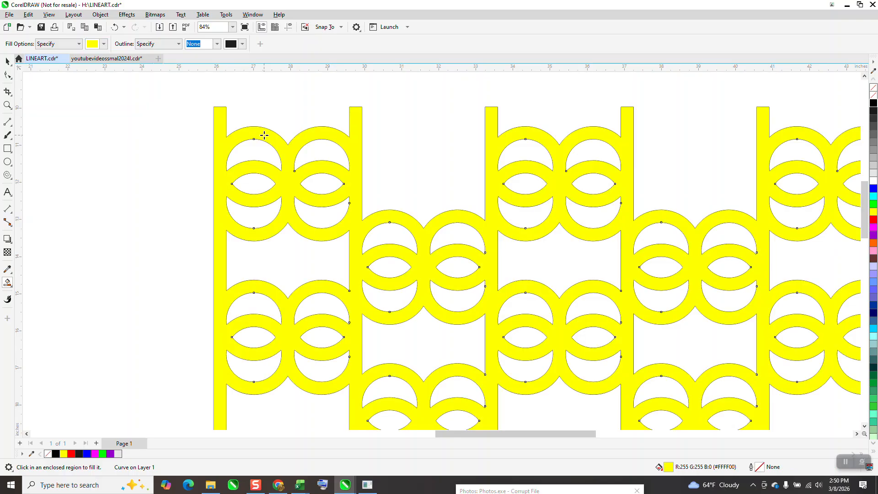
- Move the yellow lattice about 30 in left, clear of the original line art
scroll(383, 183, down, 4)
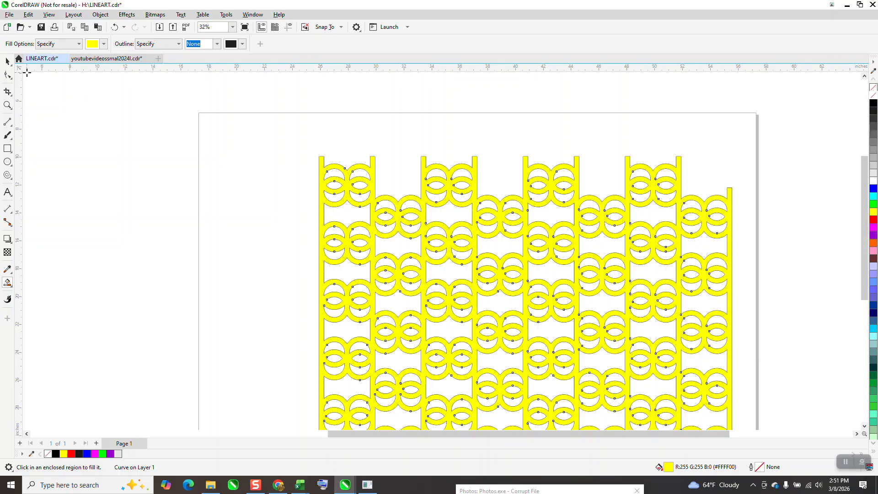
double_click(7, 61)
scroll(495, 202, down, 1)
drag(496, 212, 174, 197)
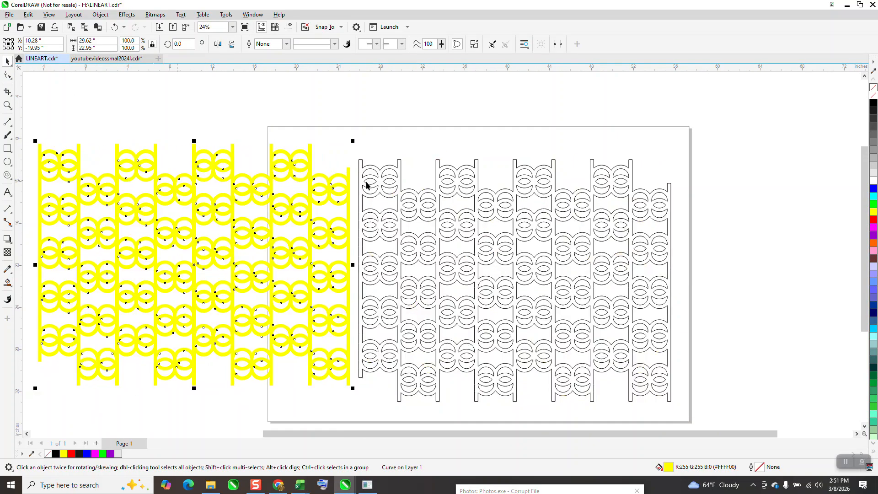
- Draw a rectangle about 34 by 26.3 in around the yellow lattice and fill it black
scroll(405, 187, down, 1)
click(8, 148)
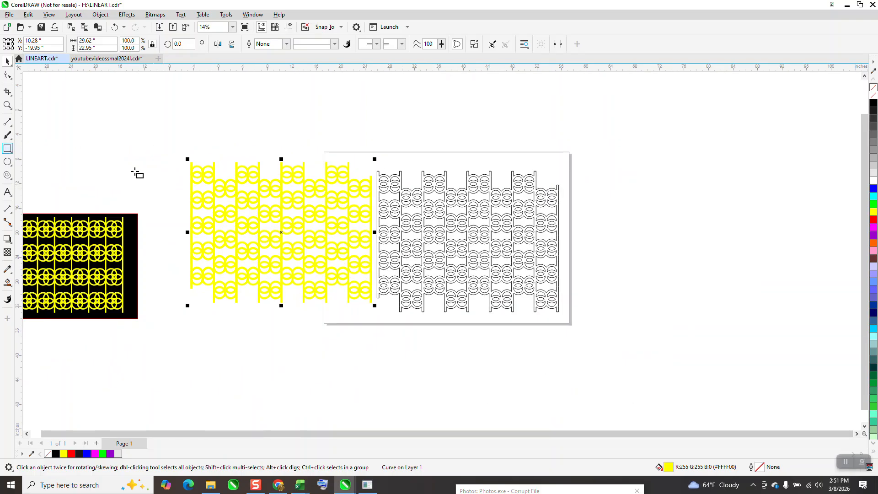
drag(178, 155, 386, 316)
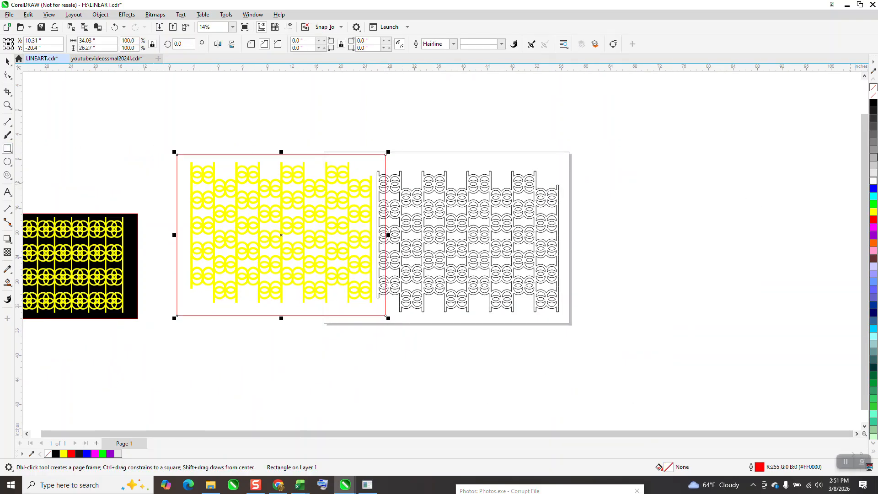
click(873, 102)
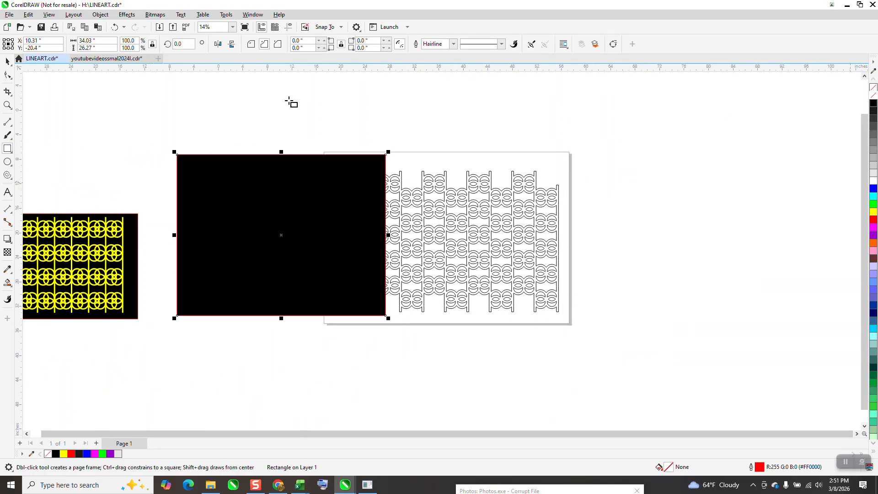
- Send the black rectangle to the back of the page, behind the yellow lattice
click(101, 14)
mouse_move(126, 161)
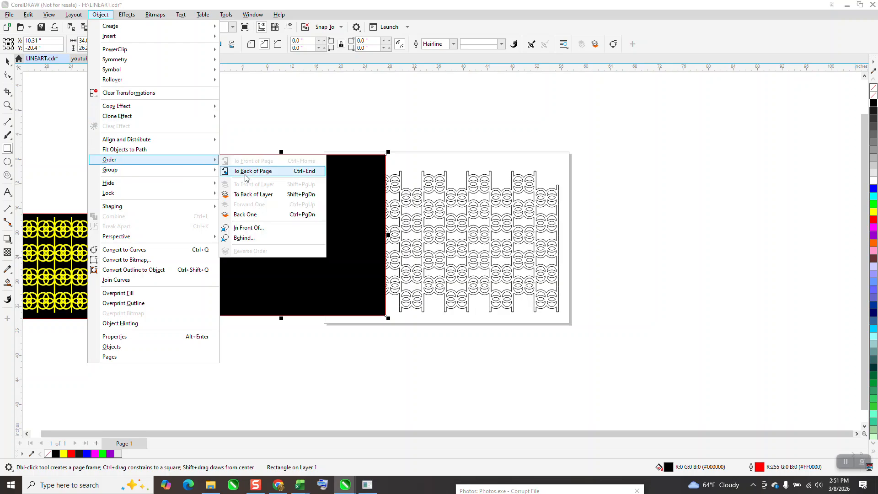
click(253, 171)
- Compare the new staggered lattice with the earlier overlapping-ring lattice up close and as a whole
click(8, 105)
drag(195, 165, 327, 242)
scroll(328, 243, down, 9)
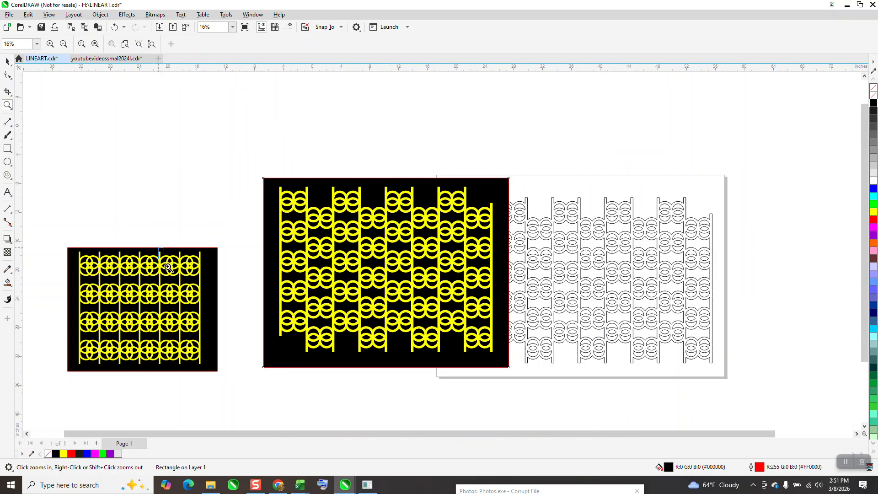
drag(158, 248, 222, 293)
scroll(222, 293, down, 5)
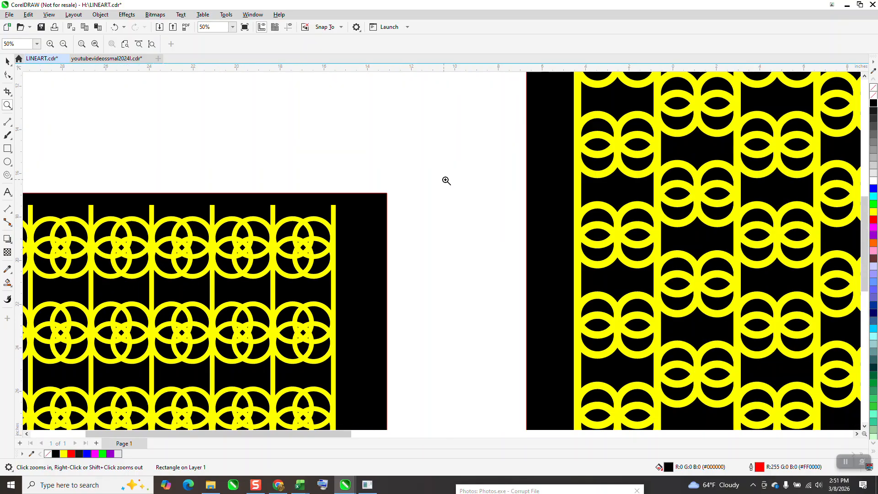
scroll(517, 186, down, 4)
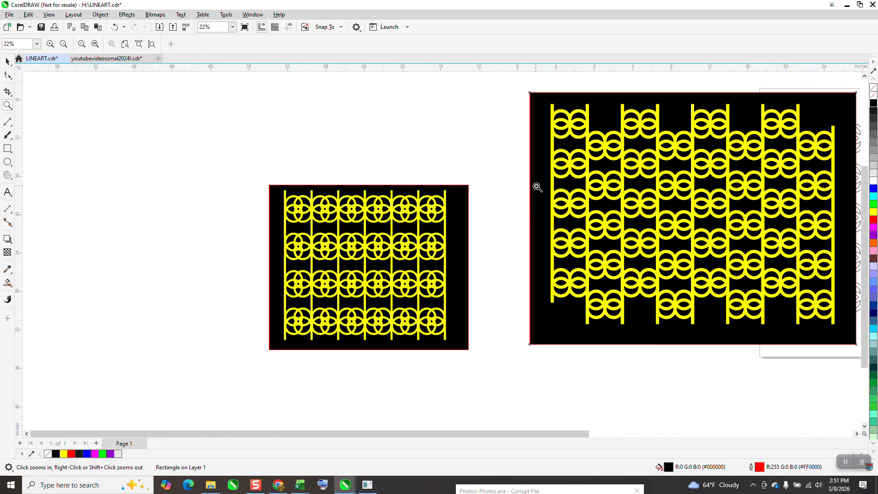
scroll(559, 177, down, 2)
- Smart-fill the uppermost enclosed gap in the leftmost column with red and shift the red shape two nudges right
drag(551, 128, 760, 296)
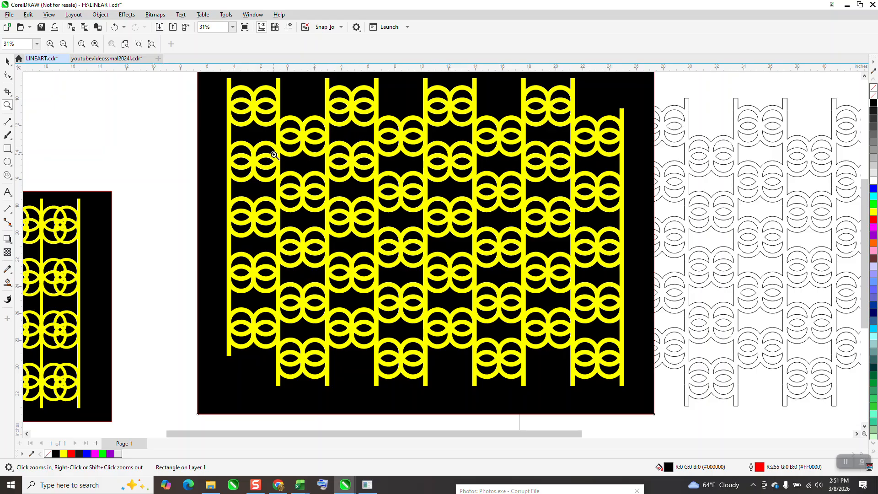
click(8, 284)
click(104, 43)
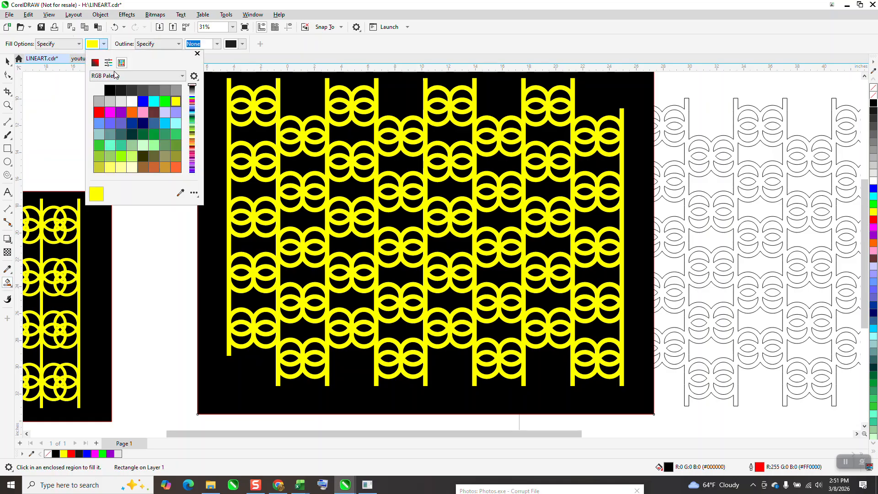
click(99, 111)
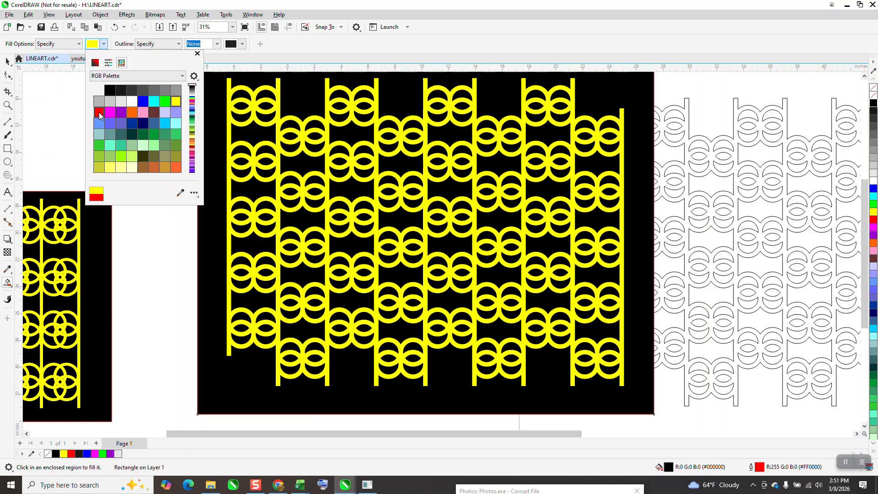
click(254, 136)
key(Right)
key(Right)
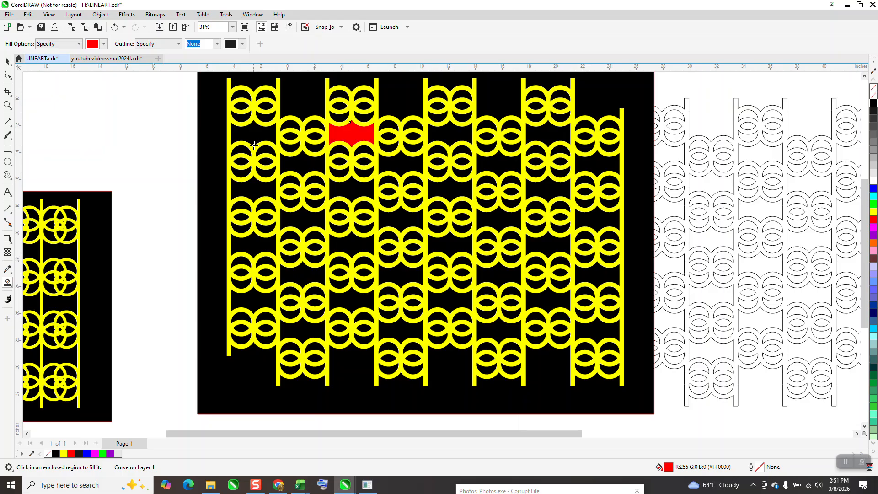
- Place two duplicates of the red shape in the same row, each two nudges farther right
key(KP_Add)
key(Right)
key(Right)
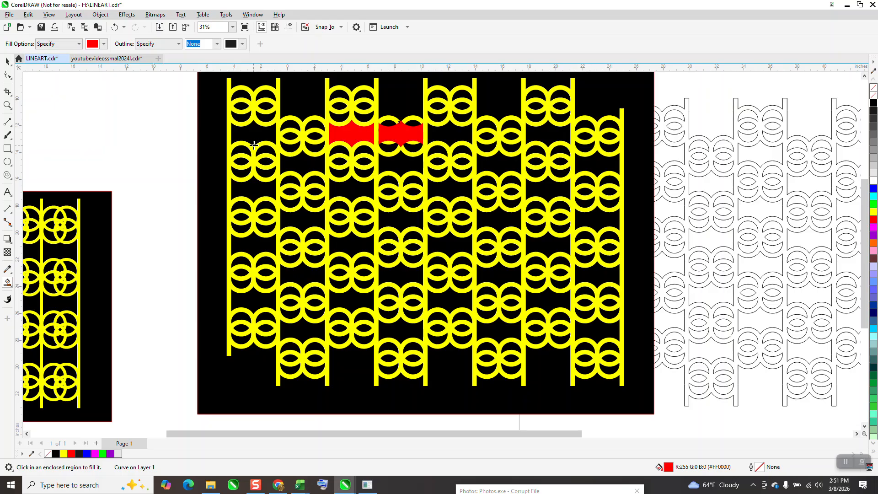
key(KP_Add)
key(Right)
key(Right)
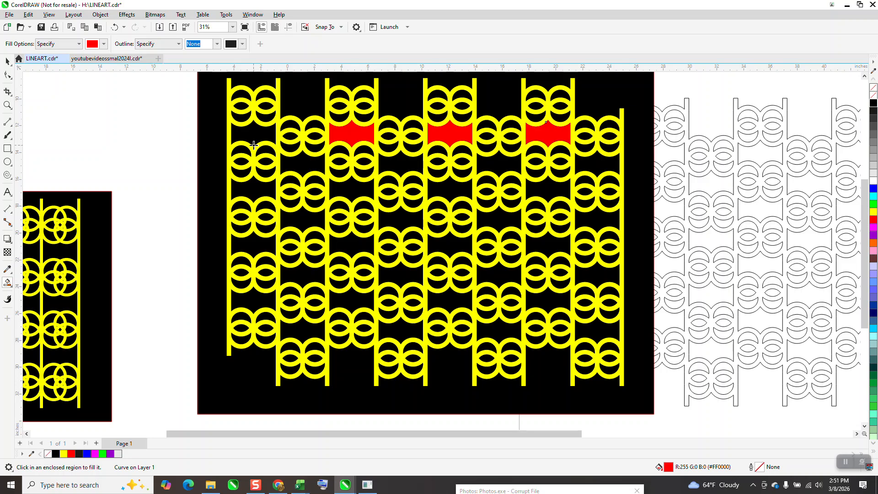